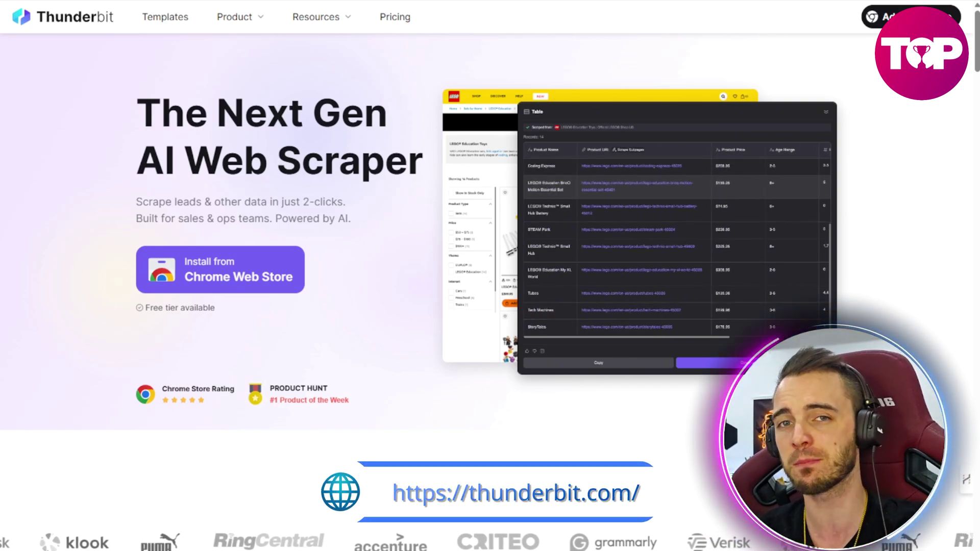
# Scroll down the Thunderbit homepage and highlight the 20,000 users figure
pyautogui.scroll(-5, 422, 291)
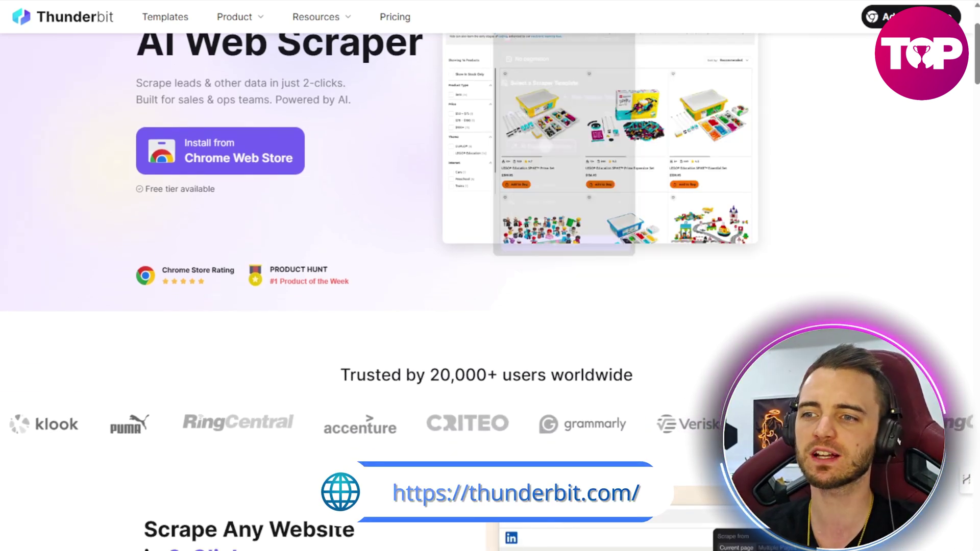
pyautogui.scroll(-3, 490, 276)
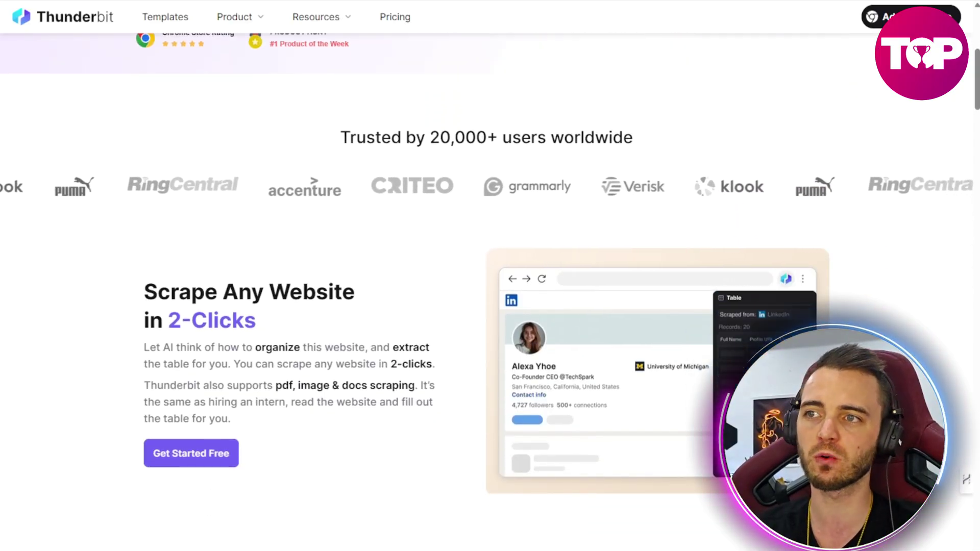
pyautogui.moveTo(430, 137); pyautogui.dragTo(492, 134)
pyautogui.click(455, 254)
# Continue through the feature sections to the highlighted Subpage Scraping heading
pyautogui.scroll(-1, 440, 271)
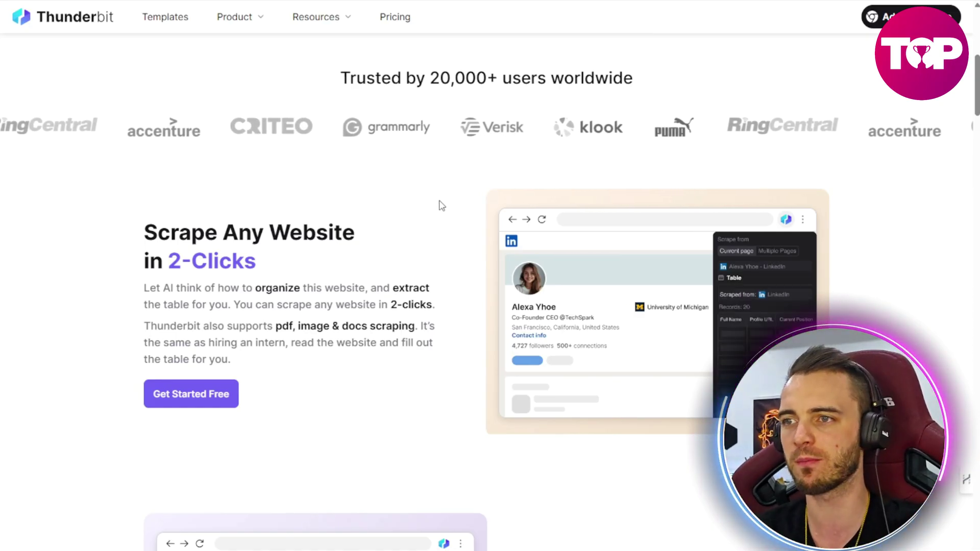
pyautogui.scroll(-3, 440, 203)
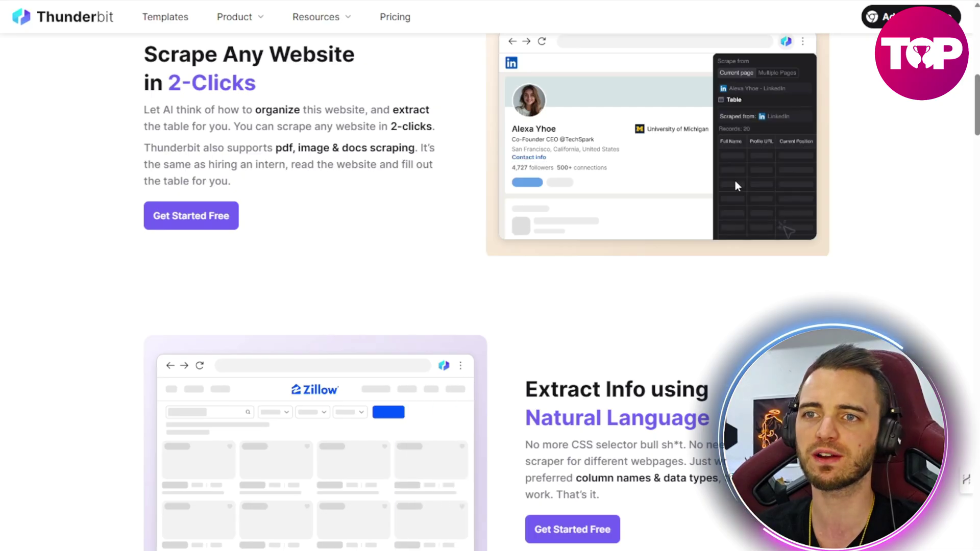
pyautogui.scroll(-5, 507, 266)
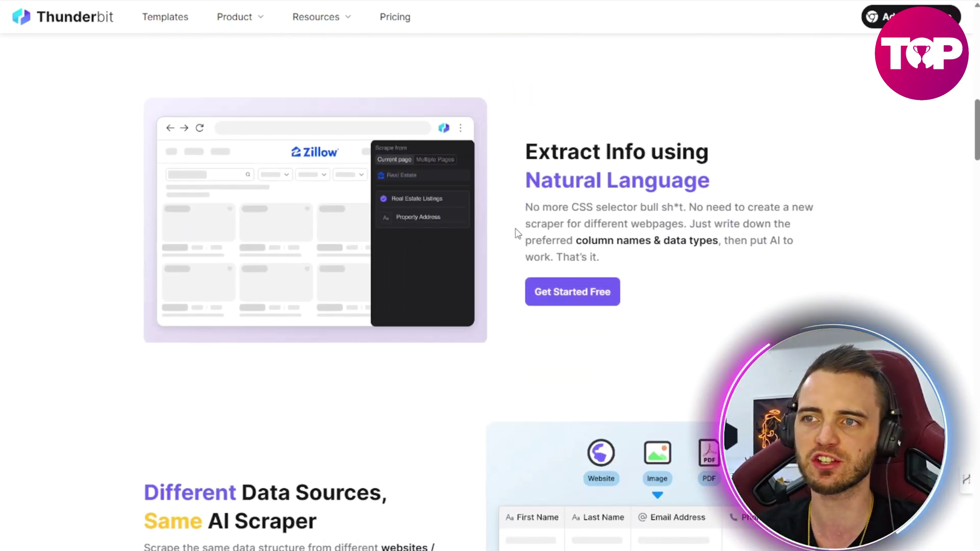
pyautogui.scroll(-12, 505, 240)
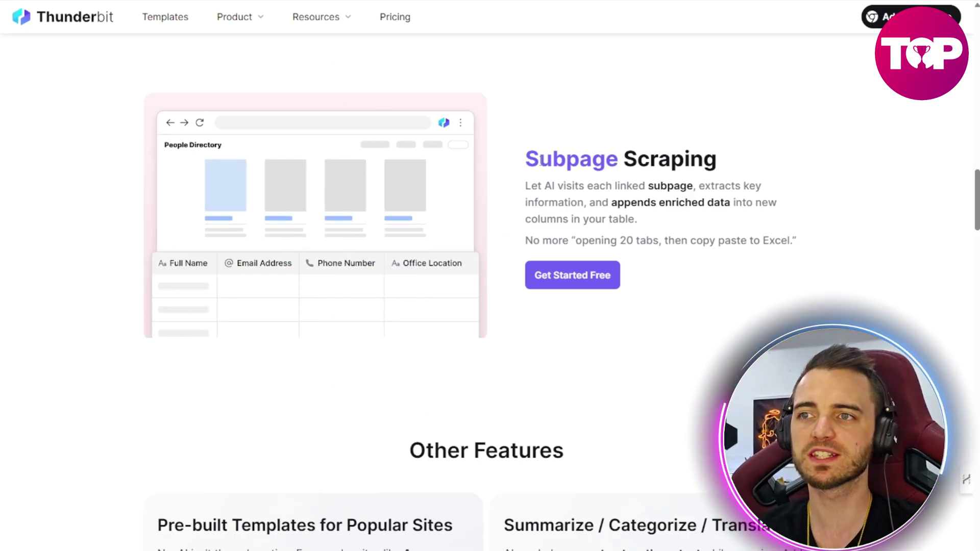
pyautogui.moveTo(525, 159); pyautogui.dragTo(723, 165)
pyautogui.click(708, 160)
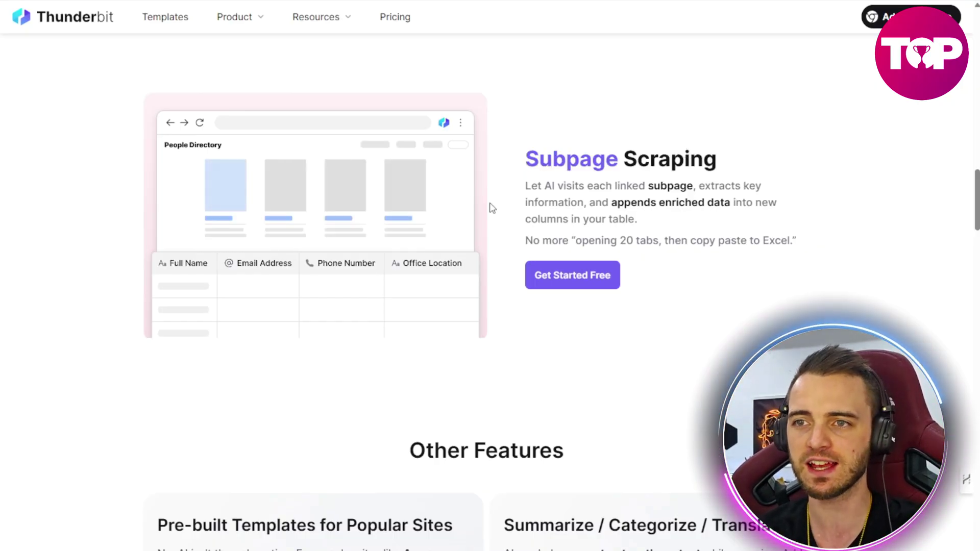
# Scroll through the Data Export and Instant Data Scraper Templates sections of the homepage
pyautogui.scroll(-3, 506, 190)
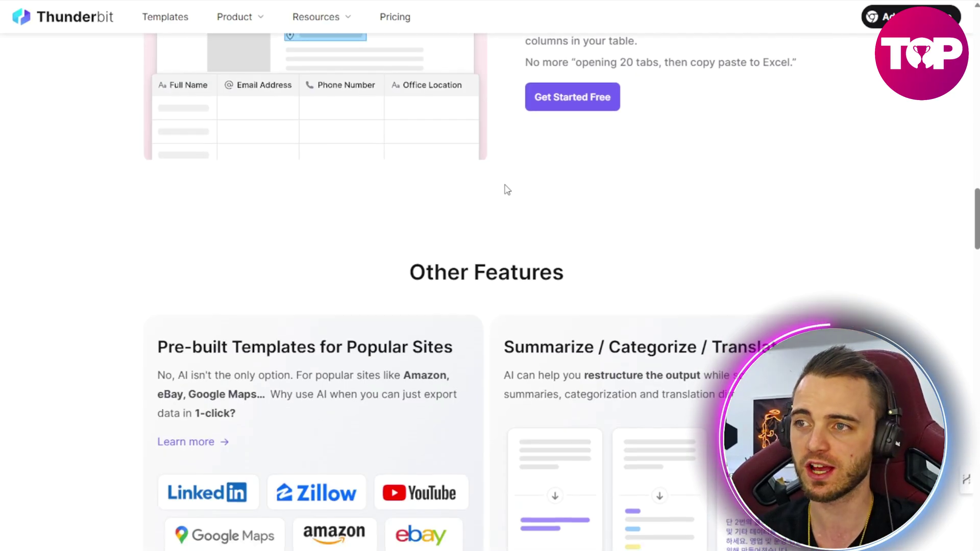
pyautogui.scroll(-5, 509, 188)
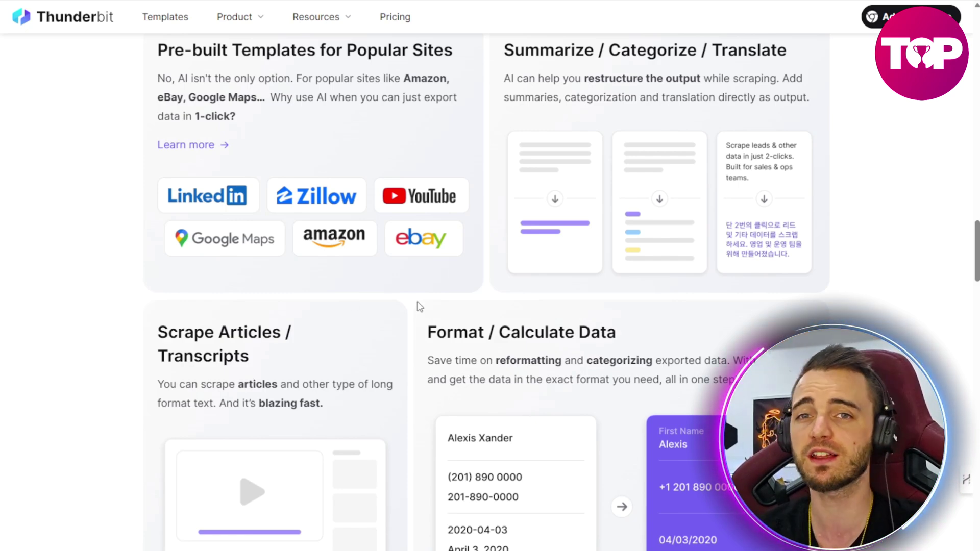
pyautogui.scroll(-5, 418, 335)
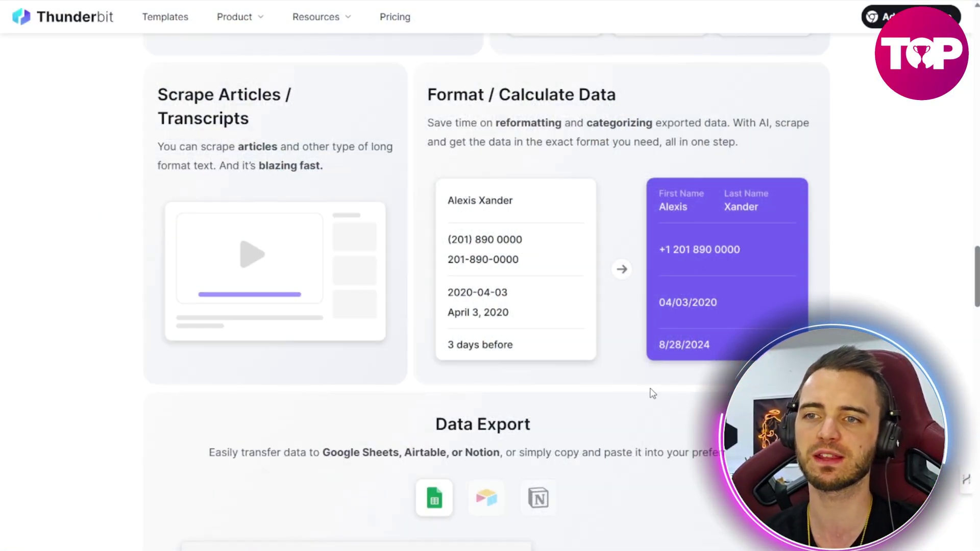
pyautogui.scroll(-5, 620, 326)
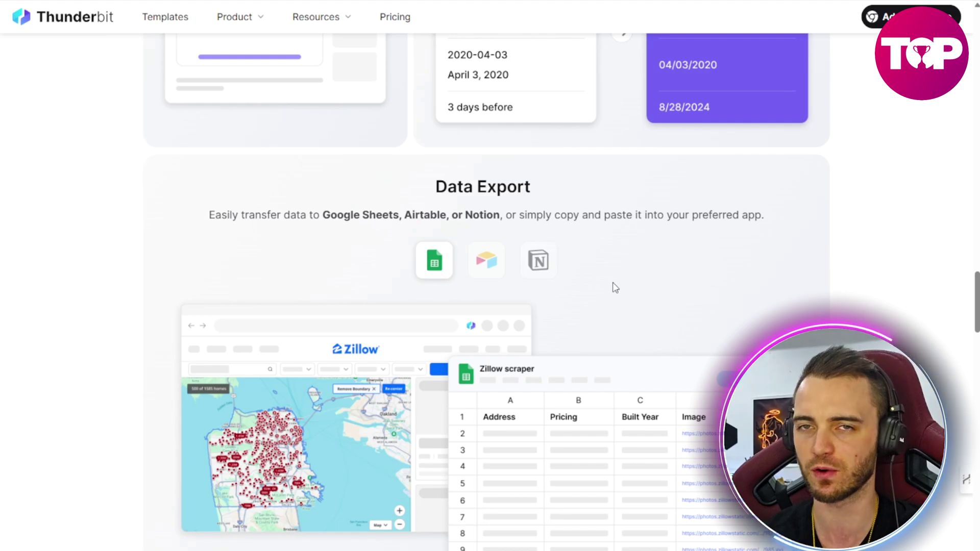
pyautogui.scroll(-2, 615, 287)
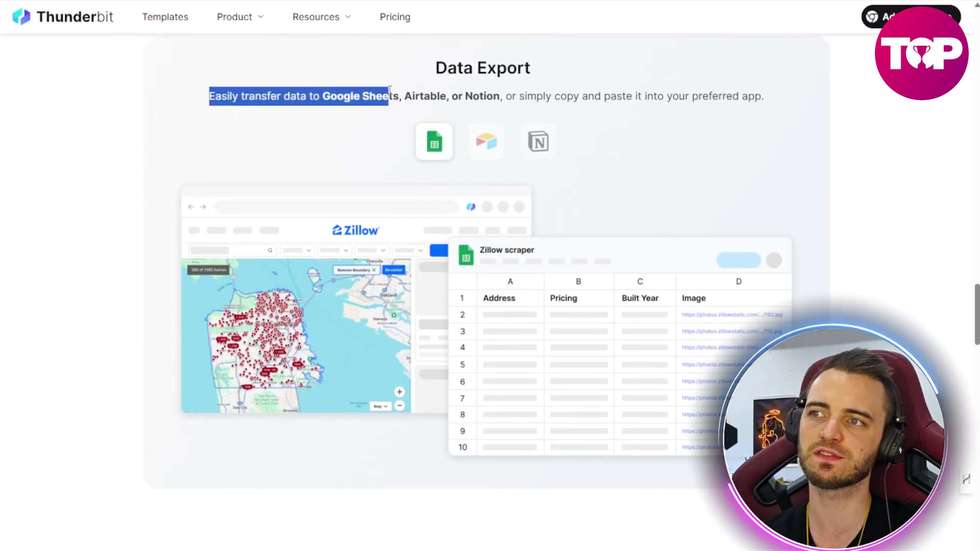
pyautogui.click(414, 96)
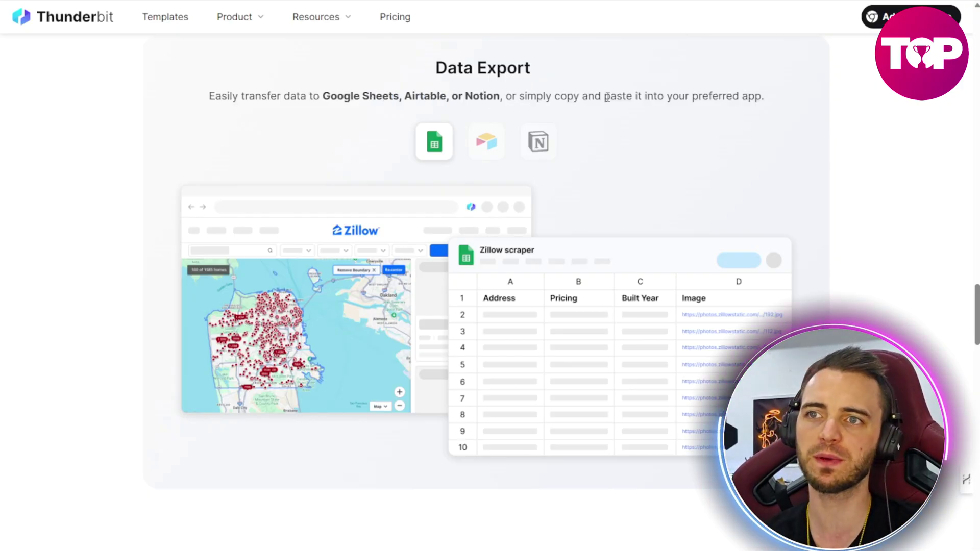
pyautogui.scroll(-10, 480, 259)
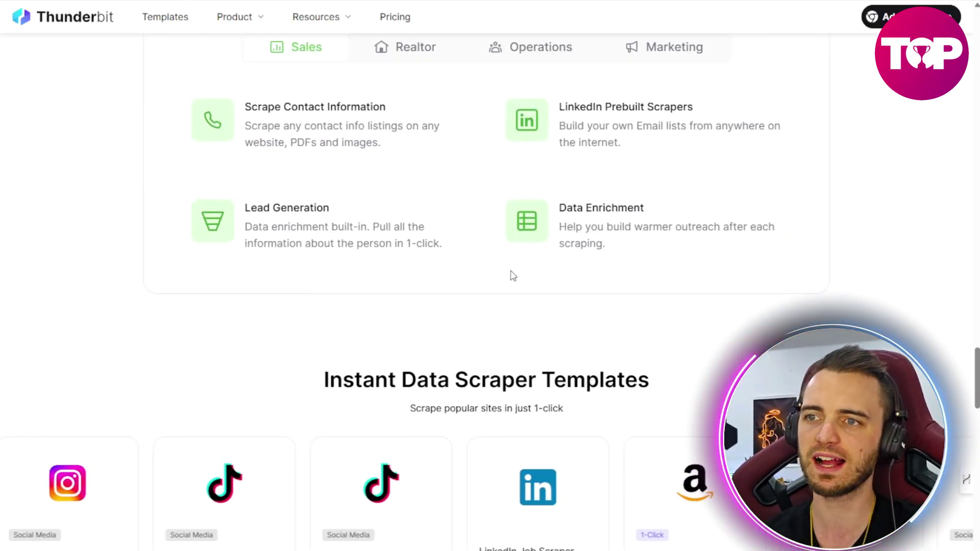
pyautogui.scroll(-3, 482, 219)
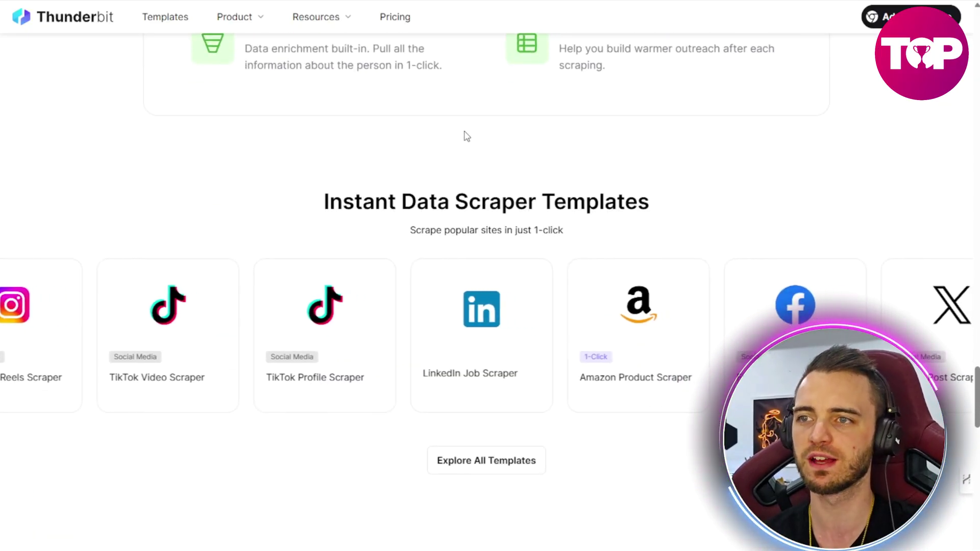
pyautogui.scroll(-2, 480, 72)
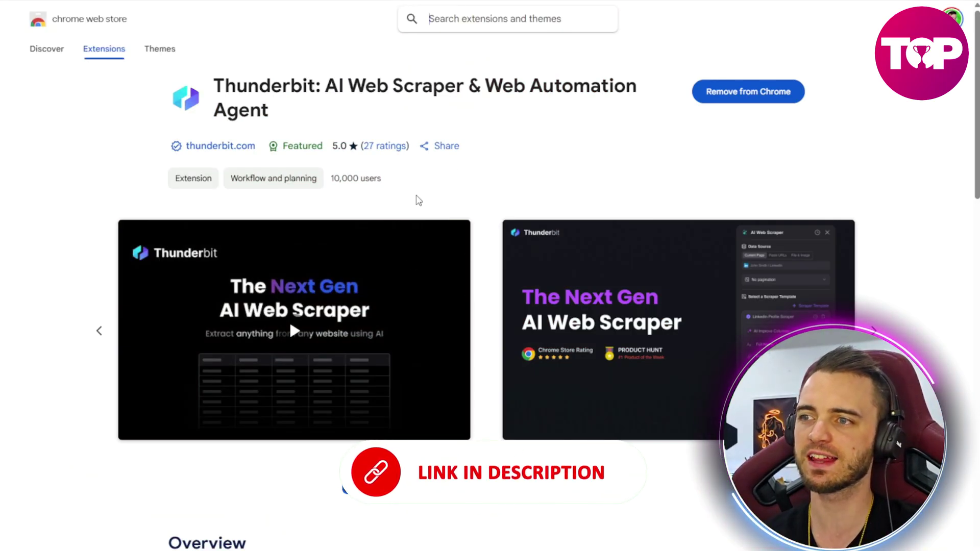
# Look over the Thunderbit Chrome Web Store listing, scrolling down and back up twice
pyautogui.scroll(-4, 484, 178)
pyautogui.scroll(4, 483, 182)
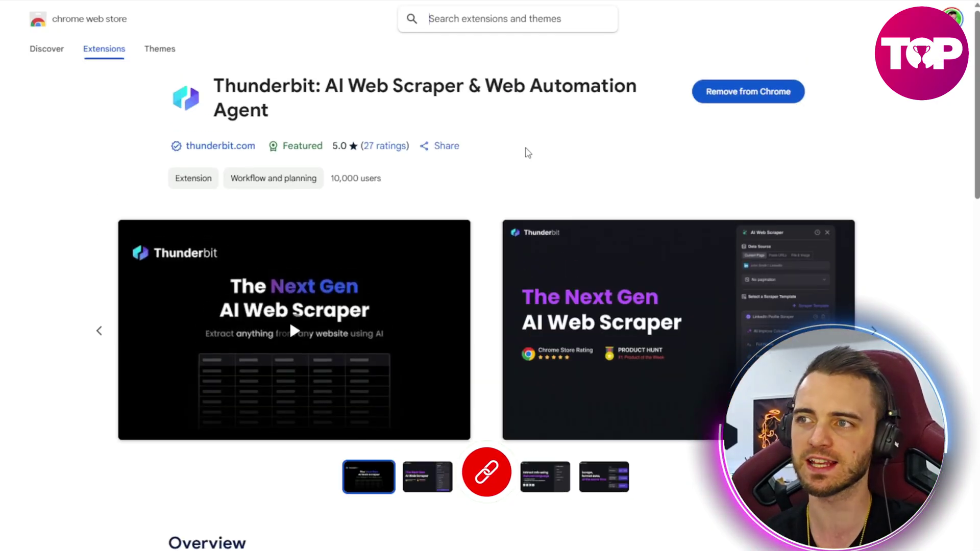
pyautogui.scroll(-15, 488, 157)
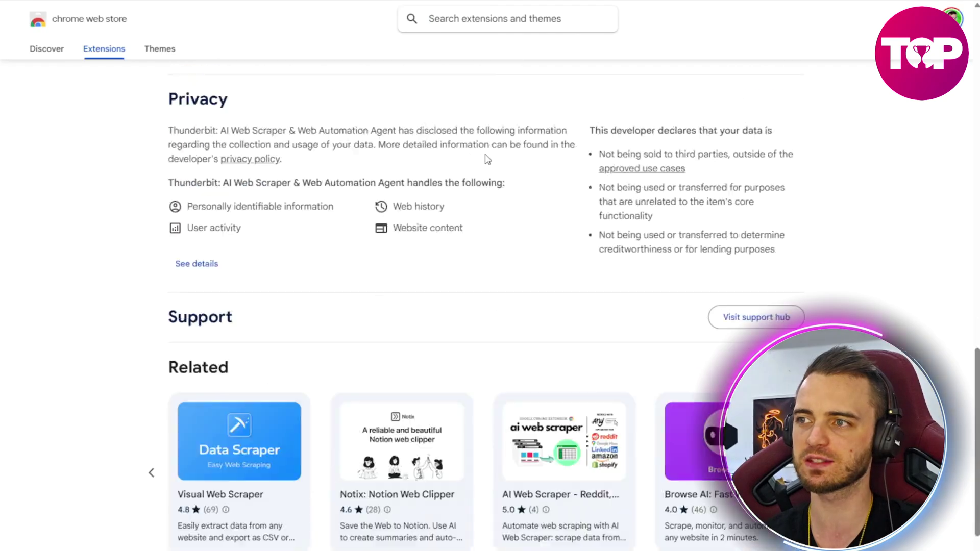
pyautogui.scroll(15, 488, 160)
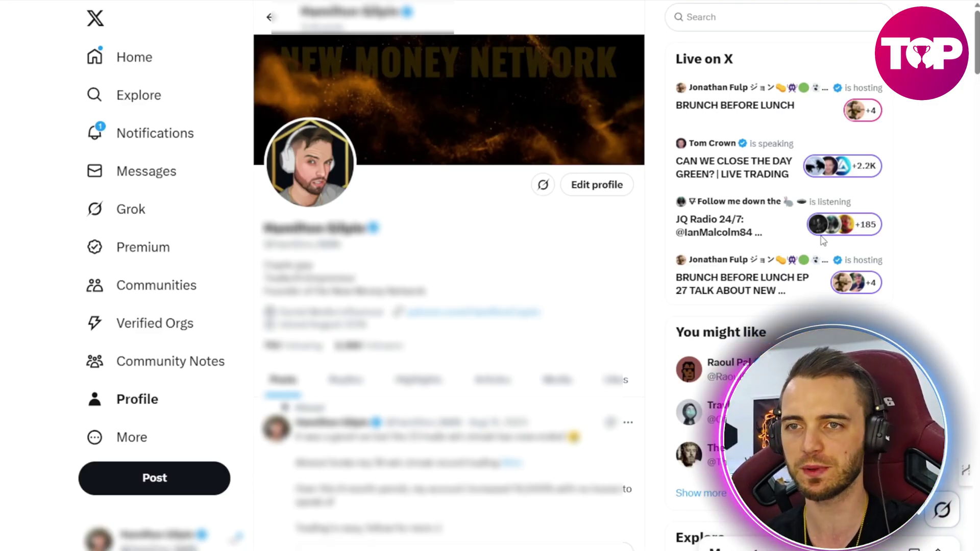
# Open the Thunderbit side panel with Ctrl+E and review the Twitter Profile Detail template fields
pyautogui.hotkey('ctrl', 'e')
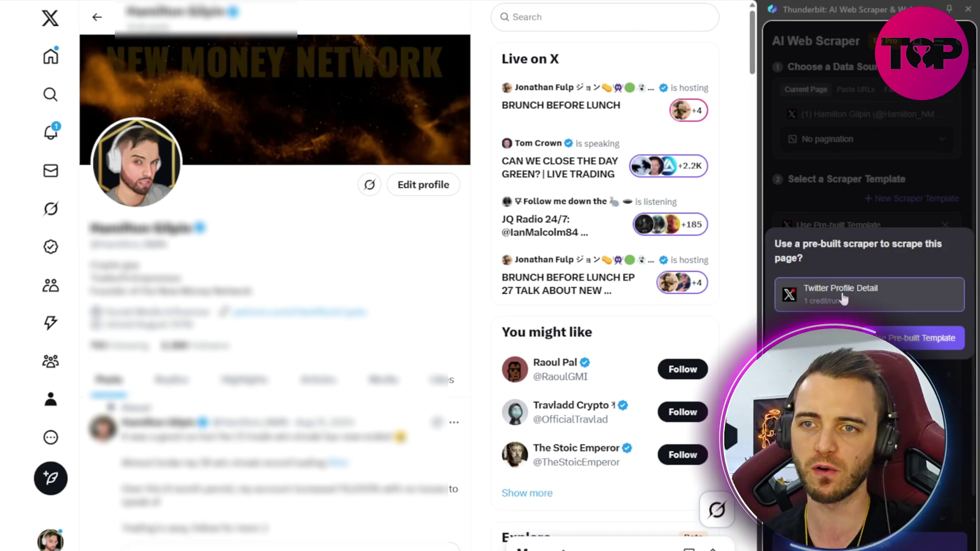
pyautogui.click(905, 337)
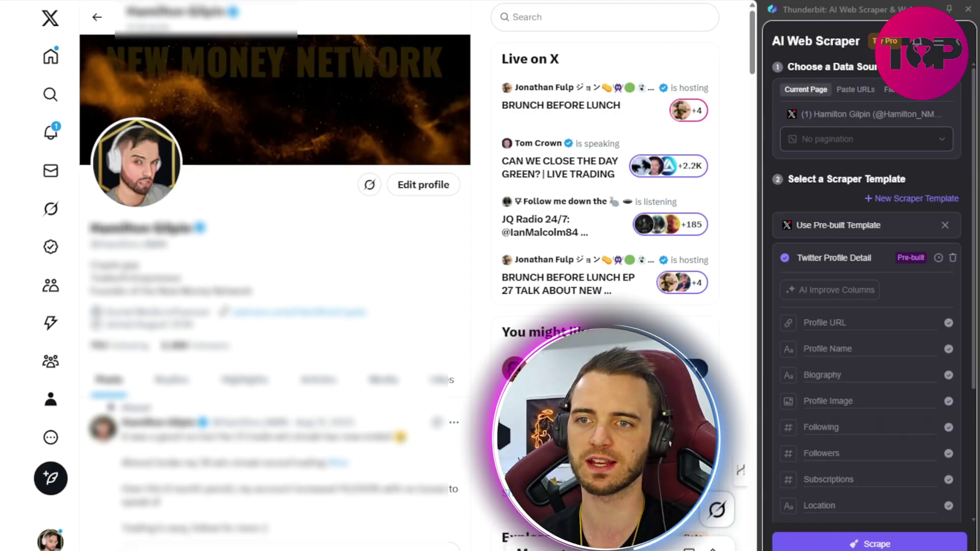
pyautogui.scroll(-1, 775, 302)
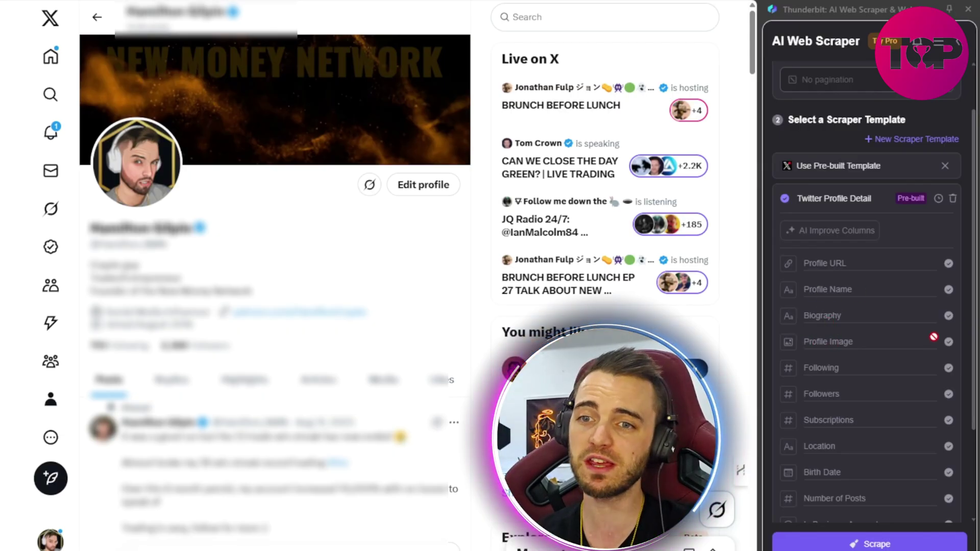
pyautogui.scroll(-2, 878, 409)
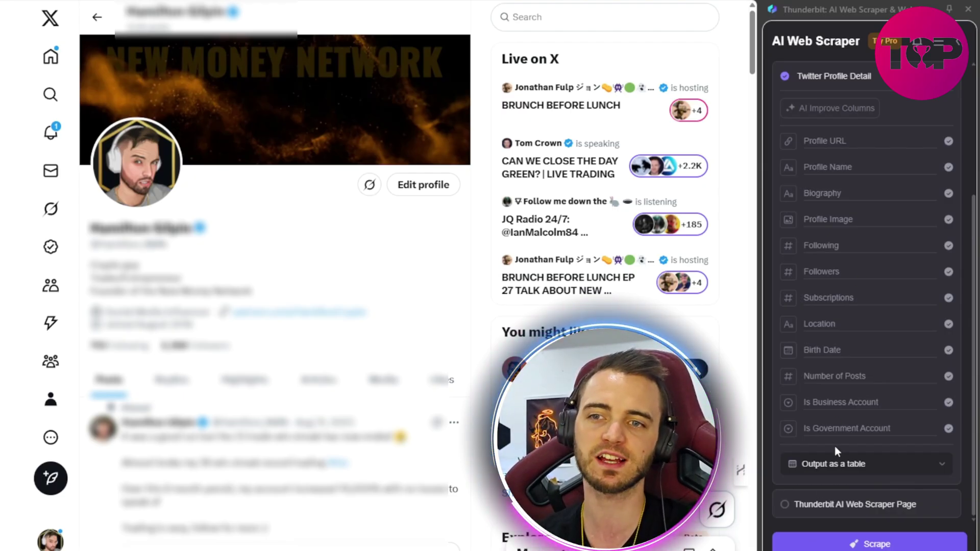
pyautogui.scroll(3, 867, 153)
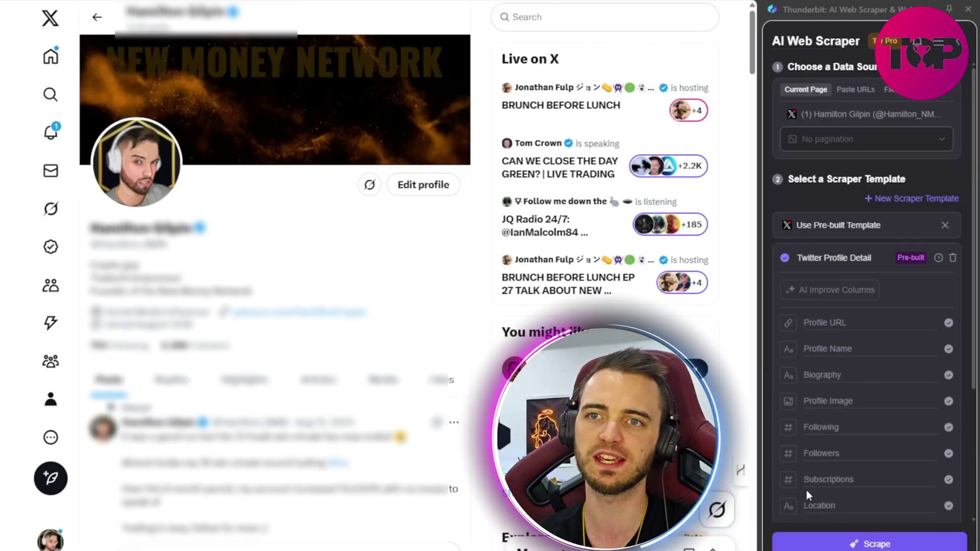
pyautogui.scroll(-3, 831, 423)
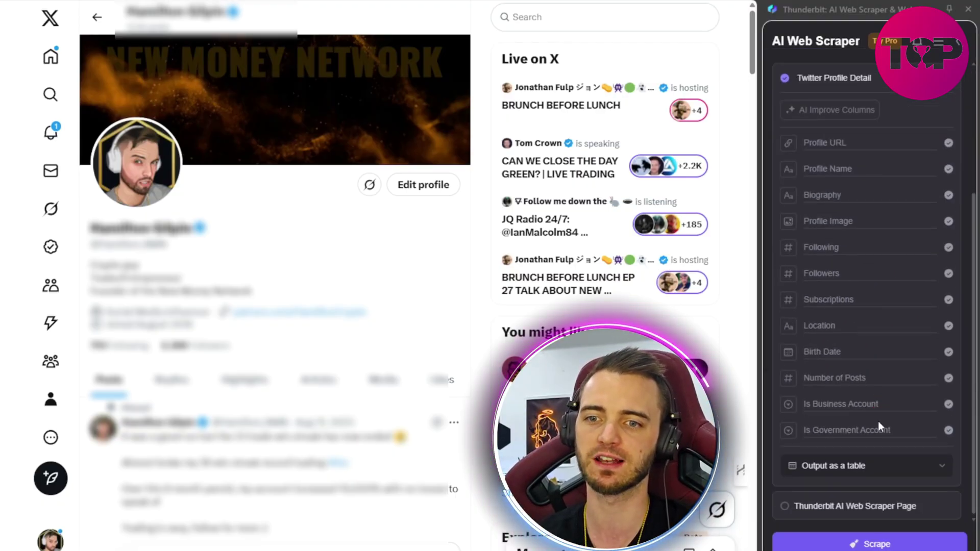
# Run the scrape, dismiss the Try Pro offer, and keep 'Output as a table'
pyautogui.click(870, 541)
pyautogui.click(893, 187)
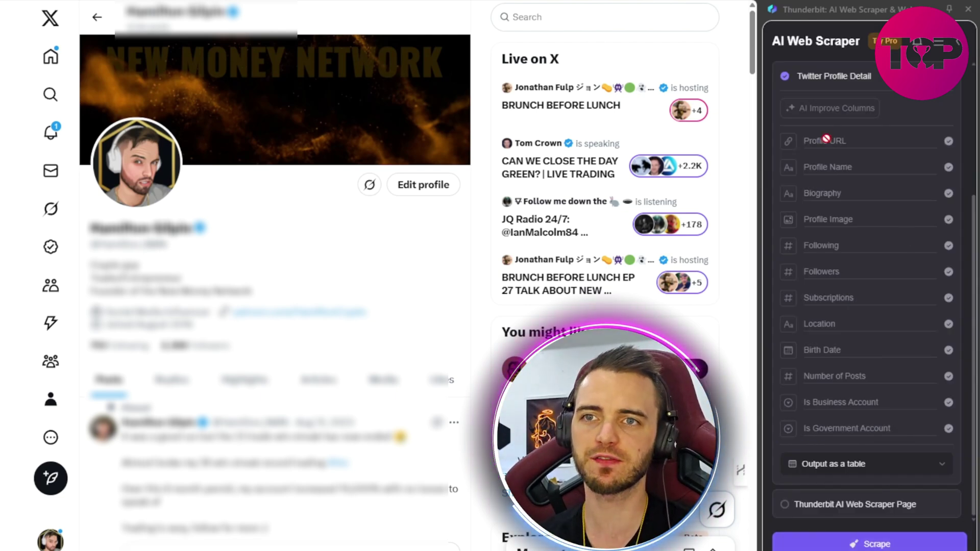
pyautogui.click(844, 465)
pyautogui.click(829, 469)
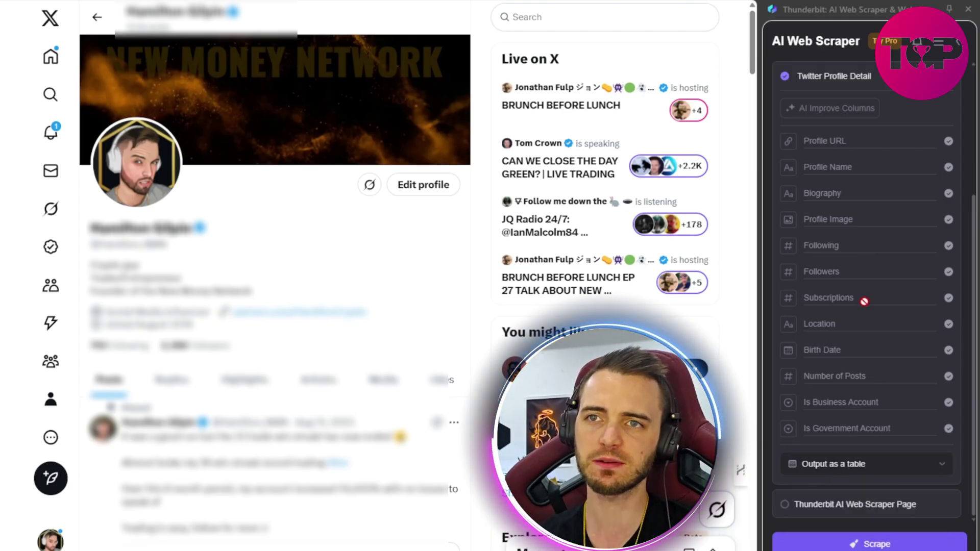
pyautogui.scroll(4, 865, 301)
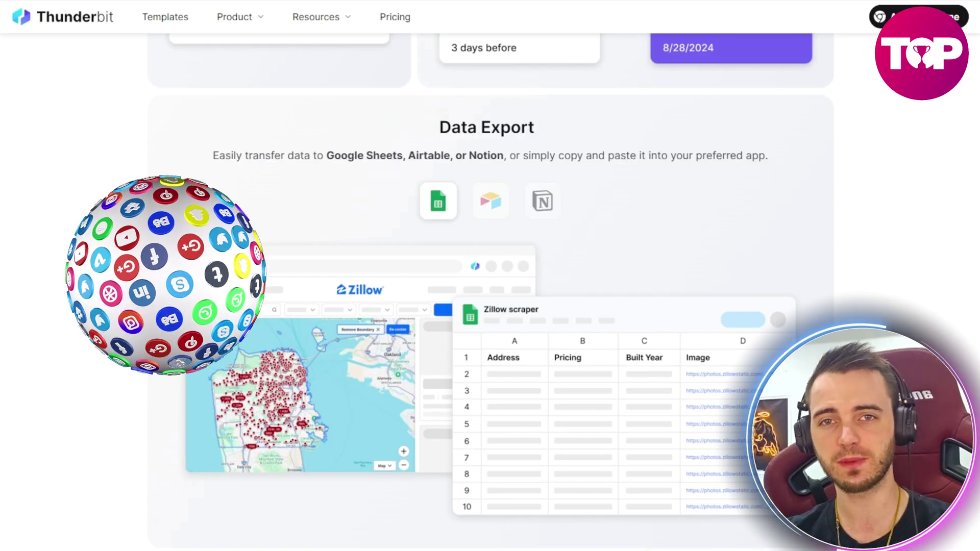
# Scroll back up through the Thunderbit website's Data Export section
pyautogui.scroll(6, 490, 276)
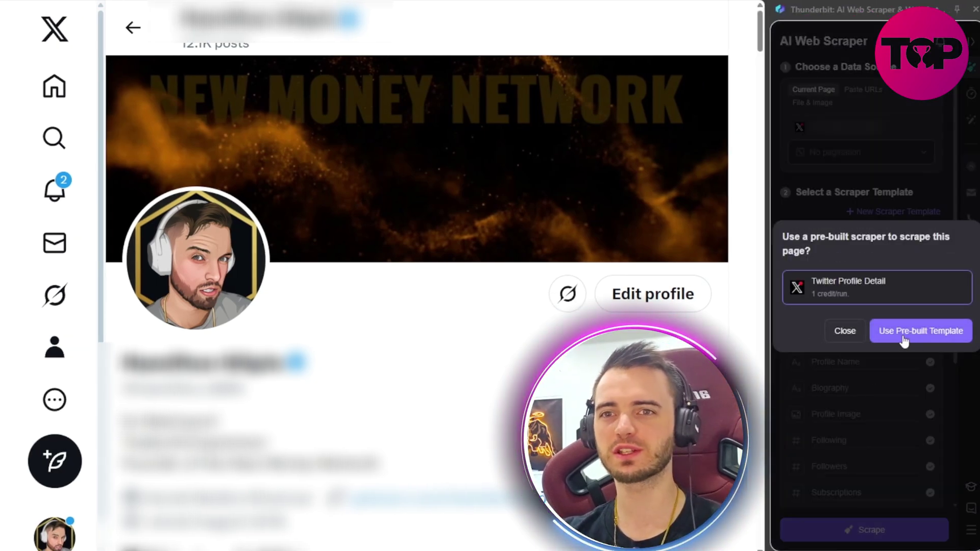
# Apply the suggested Twitter Profile Detail template to the X profile and review its fields
pyautogui.click(921, 332)
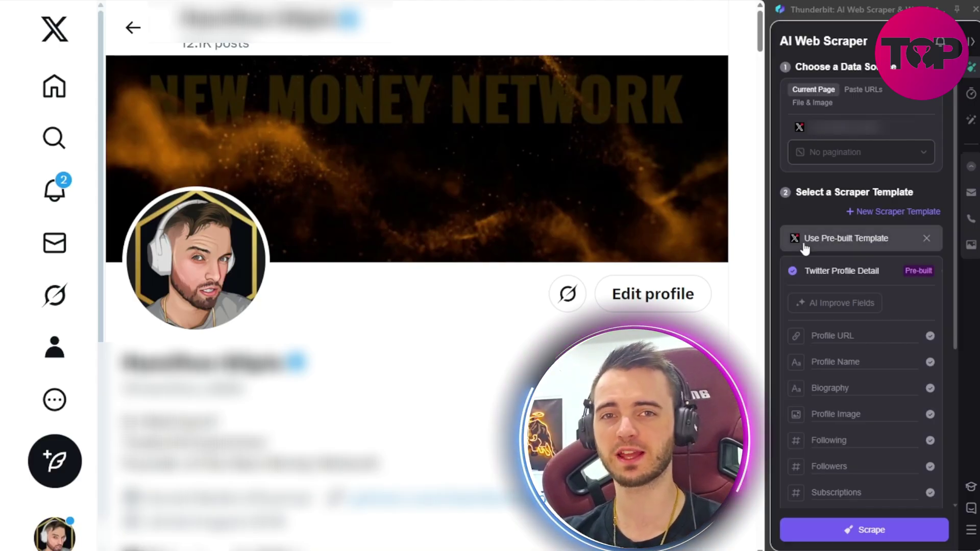
pyautogui.scroll(-5, 895, 338)
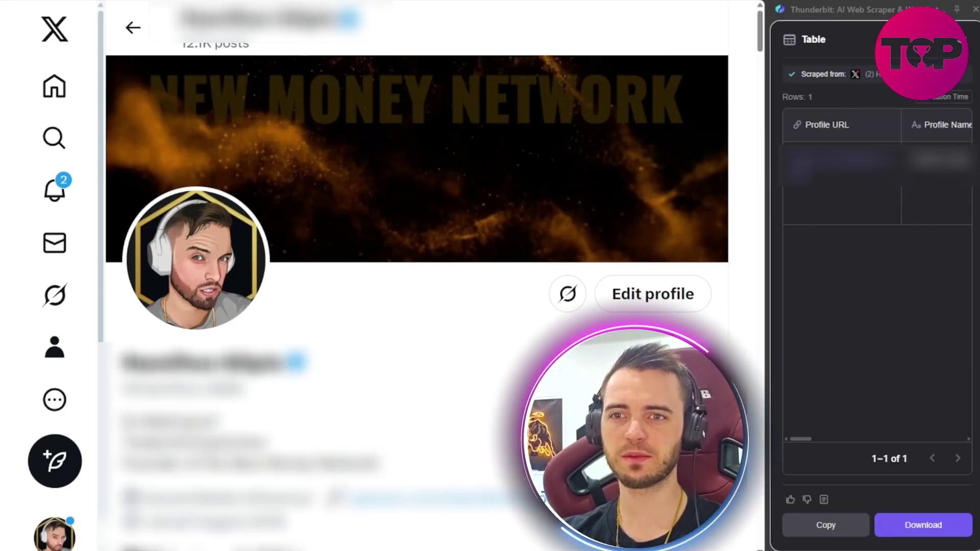
# Export Thunderbit's one-row X profile results table as a CSV download
pyautogui.moveTo(802, 439)
pyautogui.mouseDown()
pyautogui.moveTo(889, 438)
pyautogui.moveTo(934, 424)
pyautogui.moveTo(906, 421)
pyautogui.moveTo(938, 419)
pyautogui.moveTo(973, 425)
pyautogui.moveTo(943, 437)
pyautogui.moveTo(801, 438)
pyautogui.mouseUp()
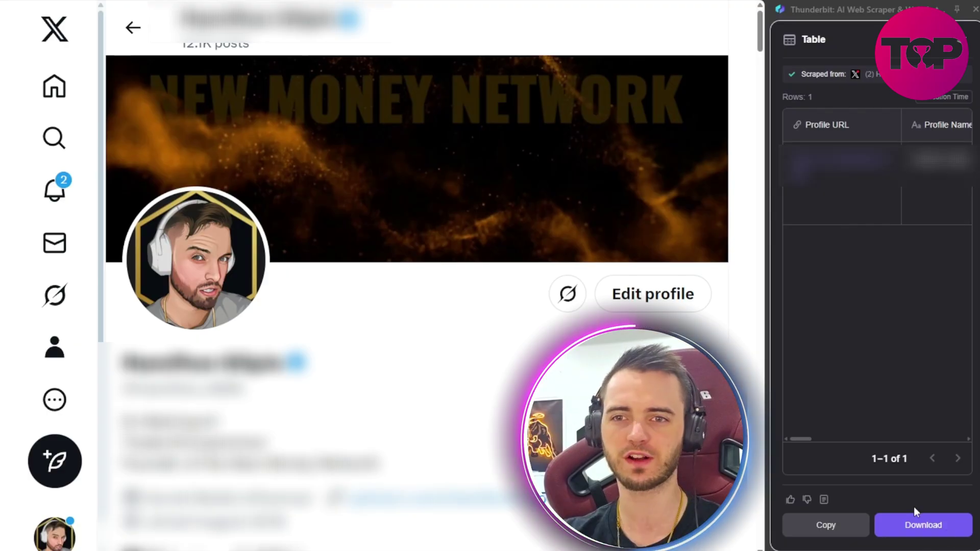
pyautogui.click(924, 526)
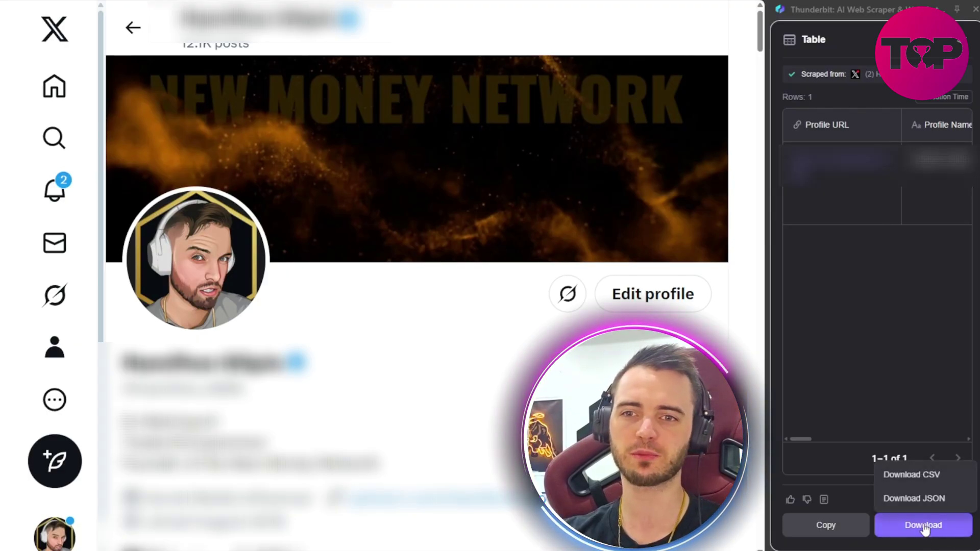
pyautogui.click(908, 475)
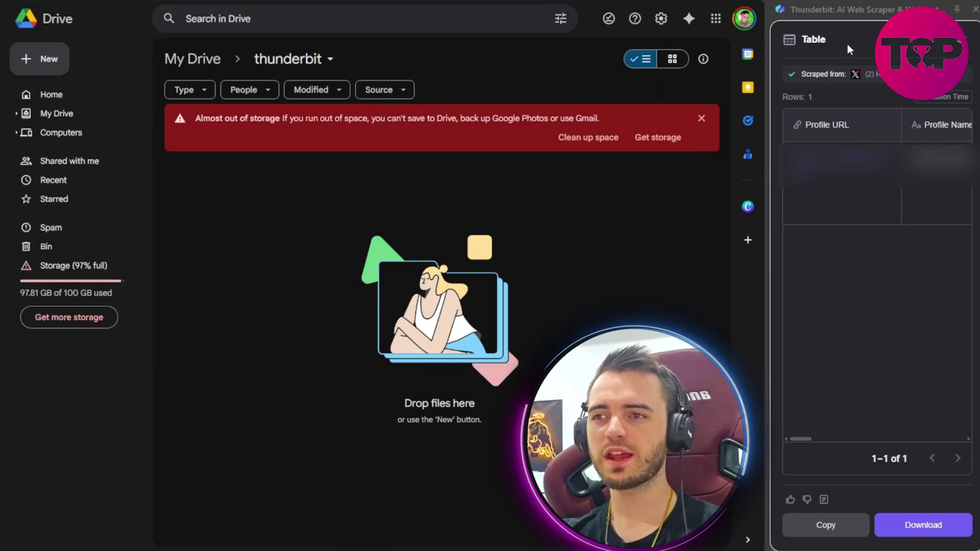
# Upload the CSV into the Drive 'thunderbit' folder and open it with Google Sheets
pyautogui.moveTo(847, 44); pyautogui.dragTo(485, 271)
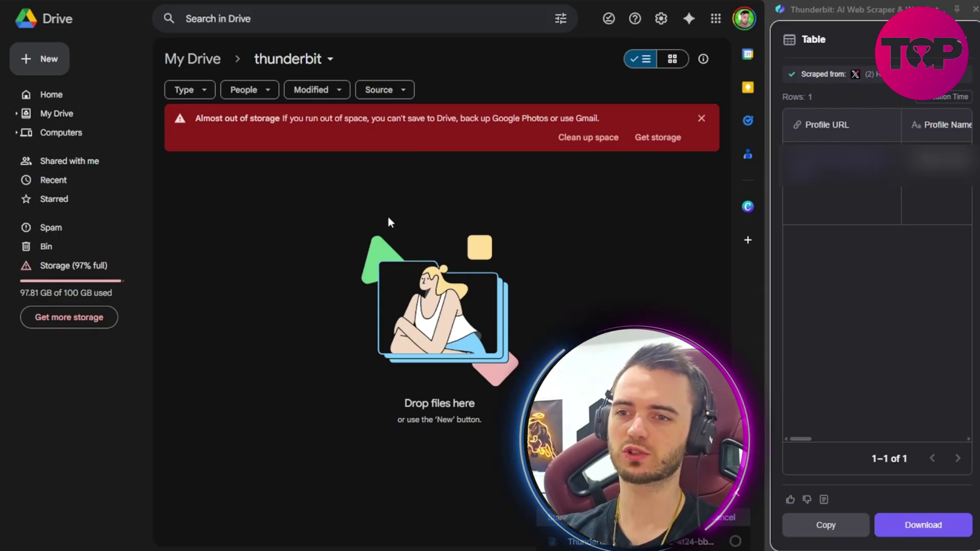
pyautogui.rightClick(337, 190)
pyautogui.moveTo(378, 206)
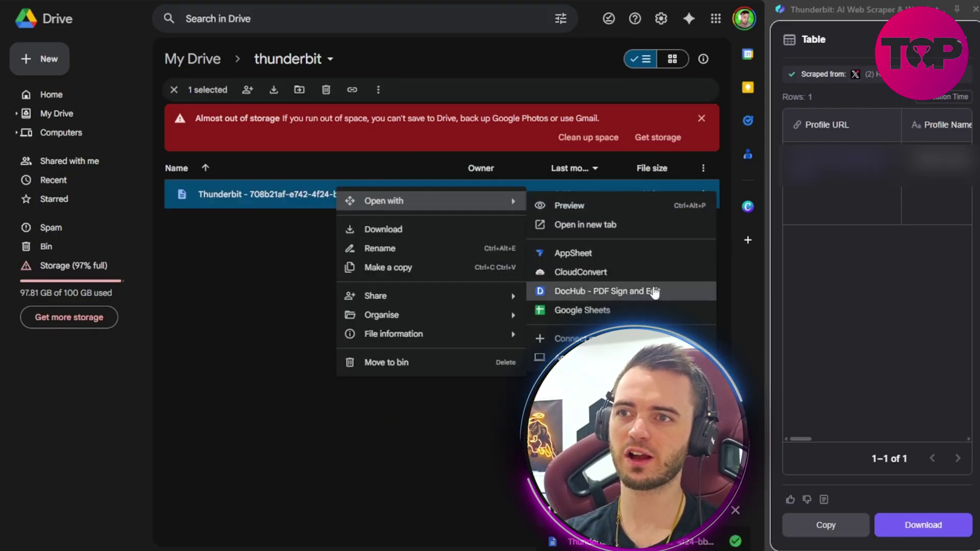
pyautogui.click(620, 310)
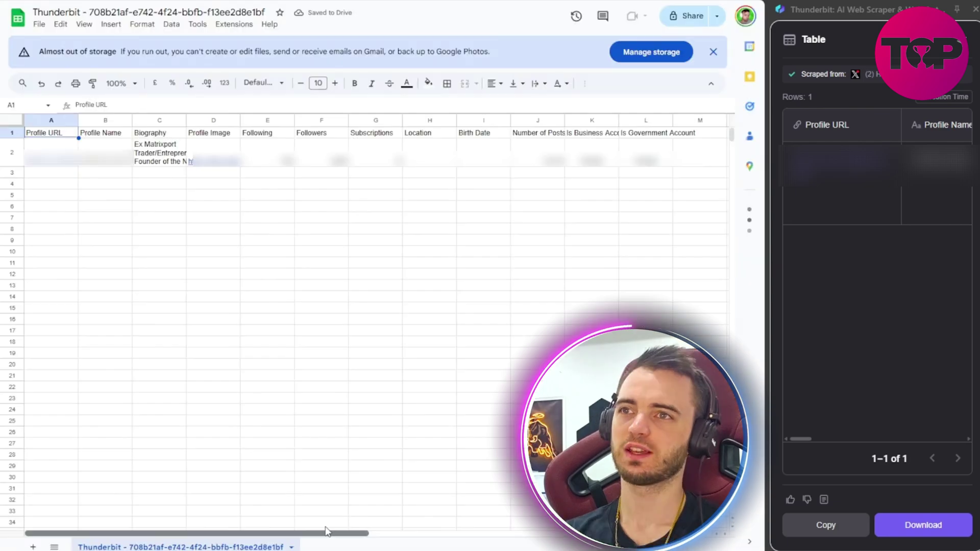
# Check the Profile URL, Profile Name and Biography values in row 2
pyautogui.press('Down')
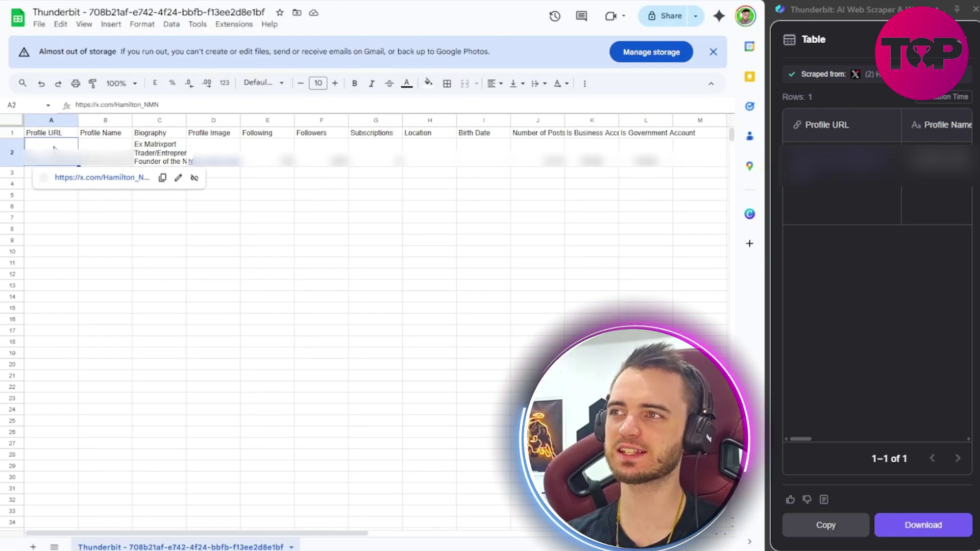
pyautogui.press('Right')
pyautogui.press('Right')
pyautogui.press('Right')
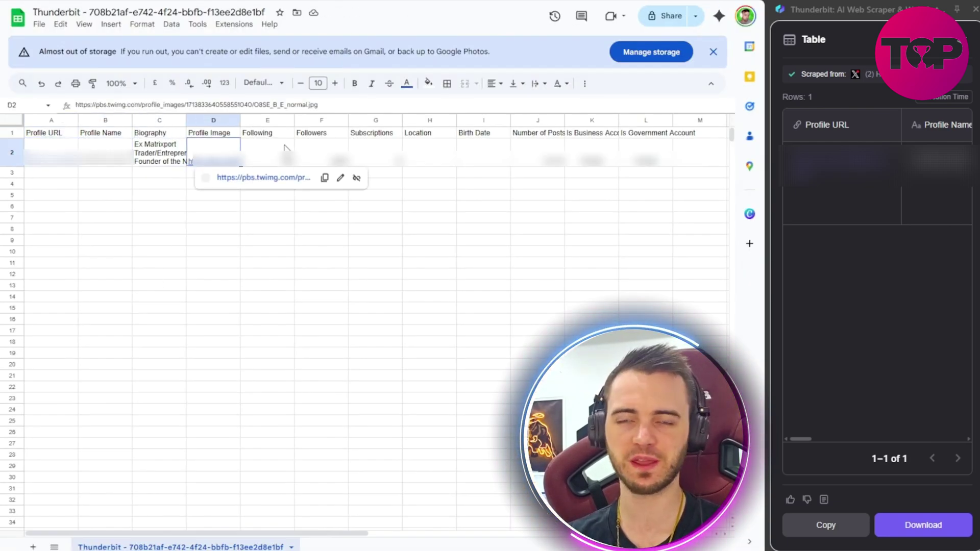
pyautogui.press('Right')
pyautogui.press('Right')
pyautogui.press('Right')
pyautogui.press('Right')
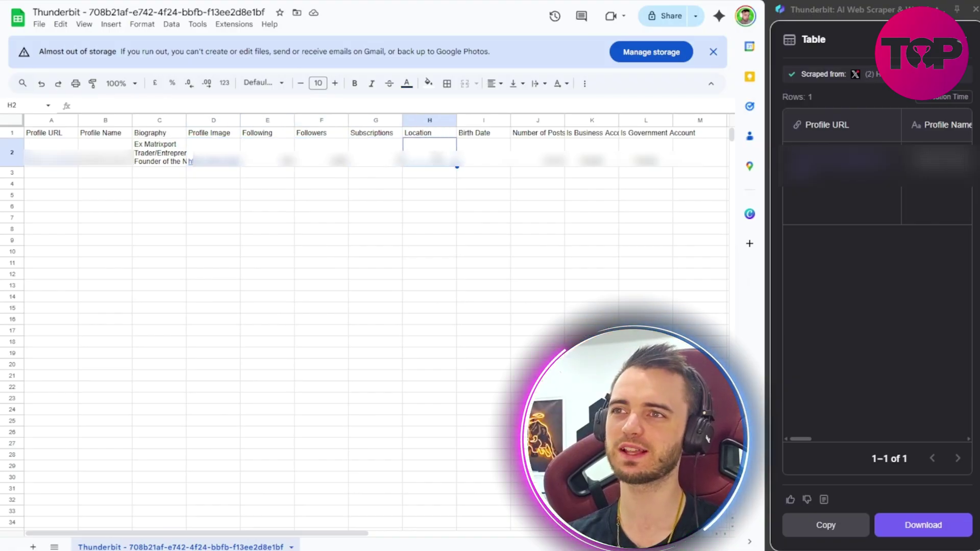
# Select the A1:M2 data range, clear the selection, and return to the X profile tab
pyautogui.moveTo(49, 133); pyautogui.dragTo(702, 162)
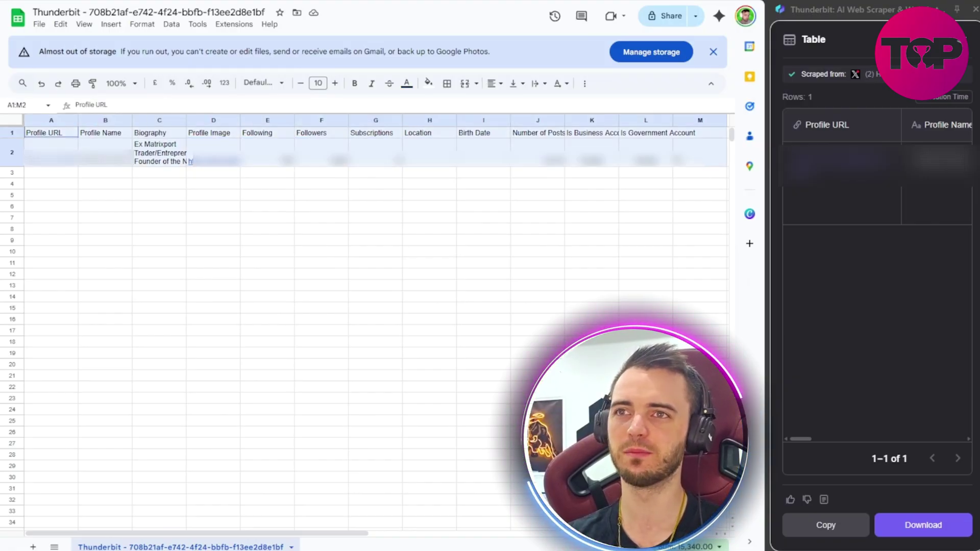
pyautogui.click(623, 174)
pyautogui.click(702, 197)
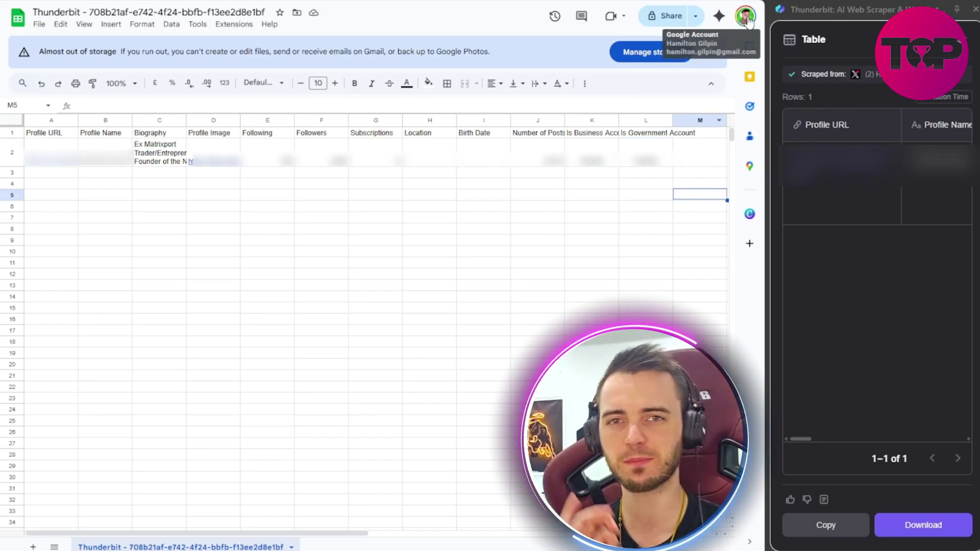
pyautogui.hotkey('ctrl', 'Tab')
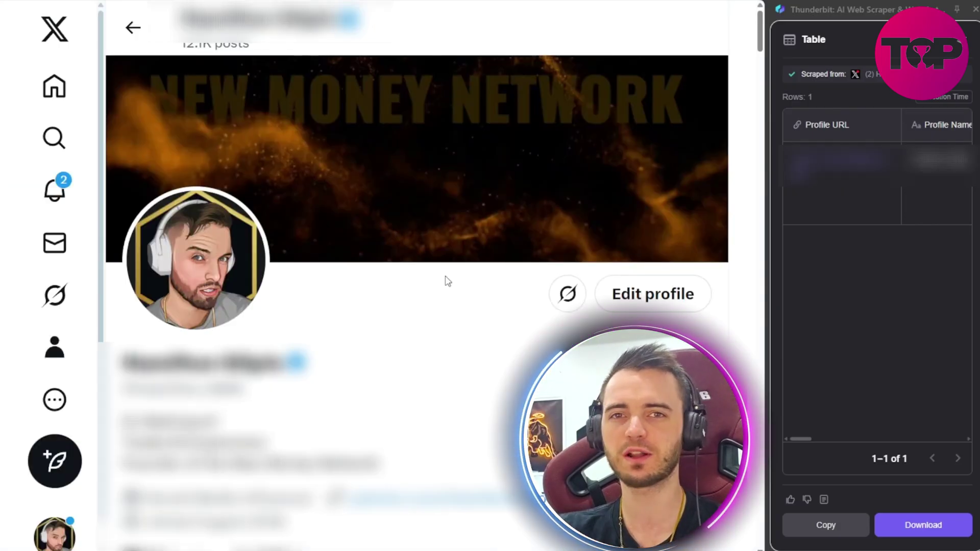
pyautogui.click(930, 530)
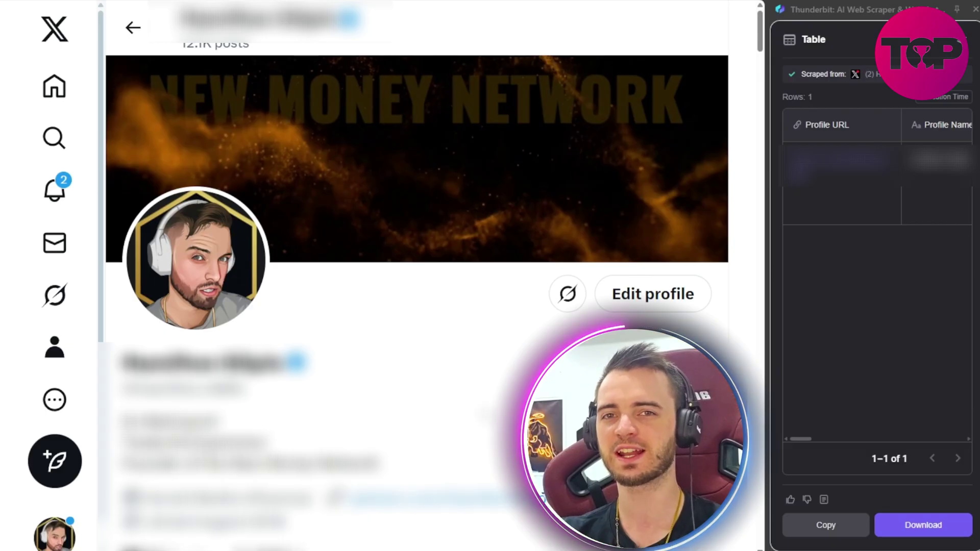